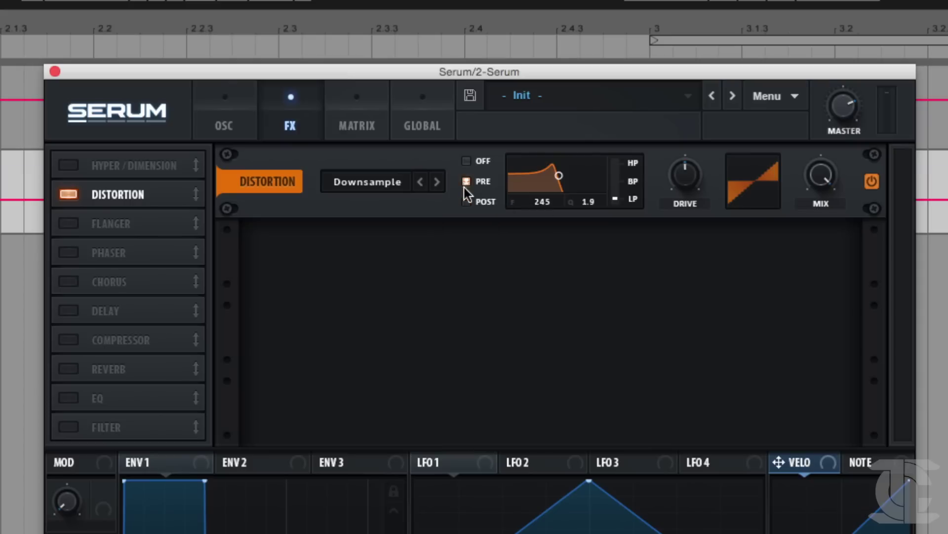
Step: Alternate the distortion filter between Pre and Post several times to compare them, ending on Post
click(466, 181)
click(478, 199)
click(473, 182)
click(473, 199)
click(470, 182)
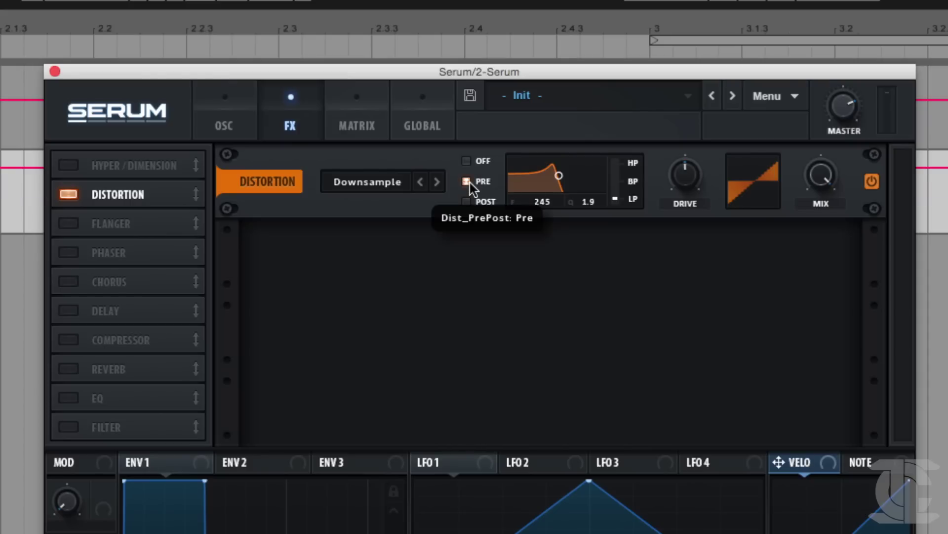
click(470, 197)
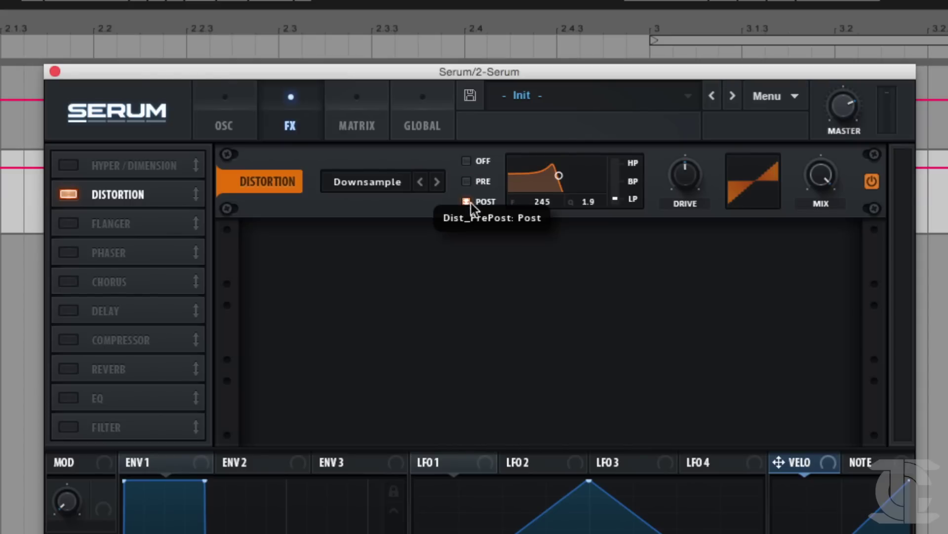
click(470, 182)
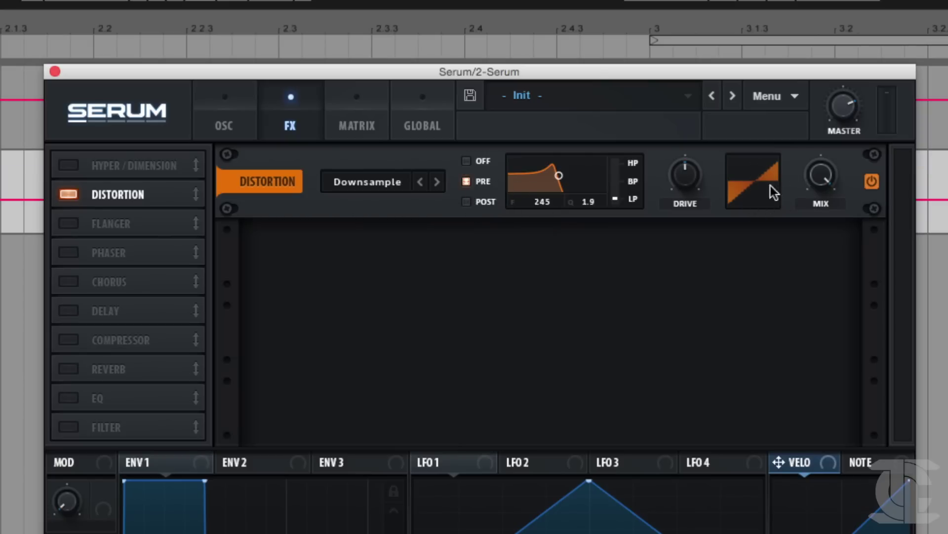
click(480, 203)
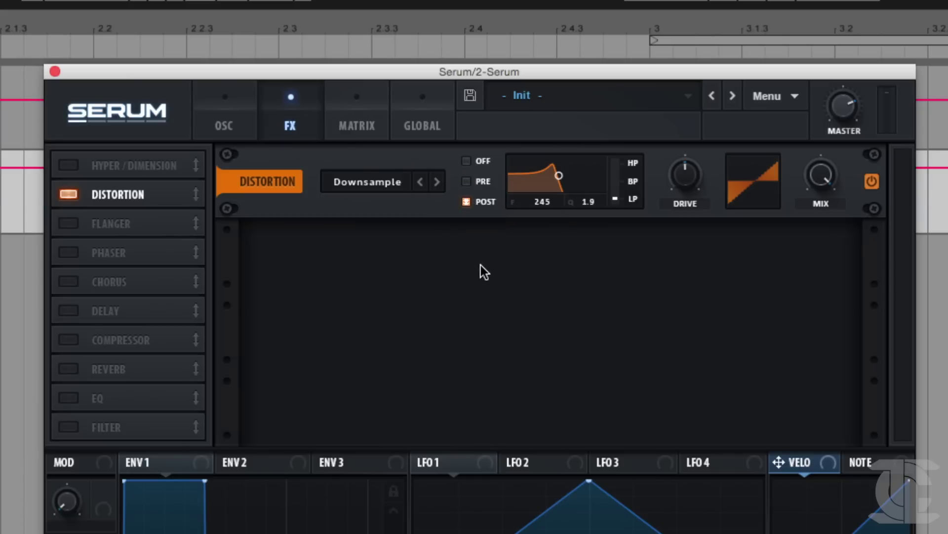
Step: Lower the Post low-pass filter to about 166 Hz with Q 0.3 and turn the distortion mix to minimum
drag(557, 179, 557, 186)
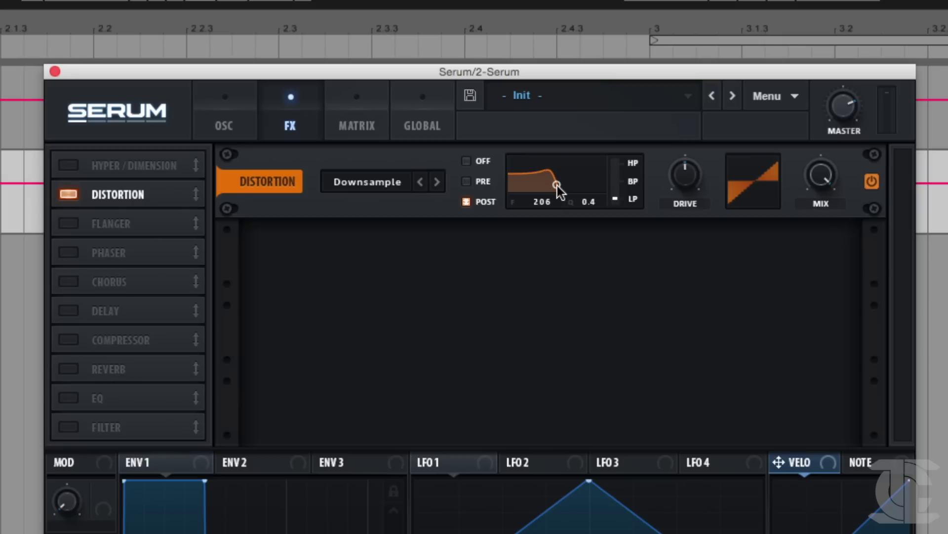
drag(812, 177, 690, 282)
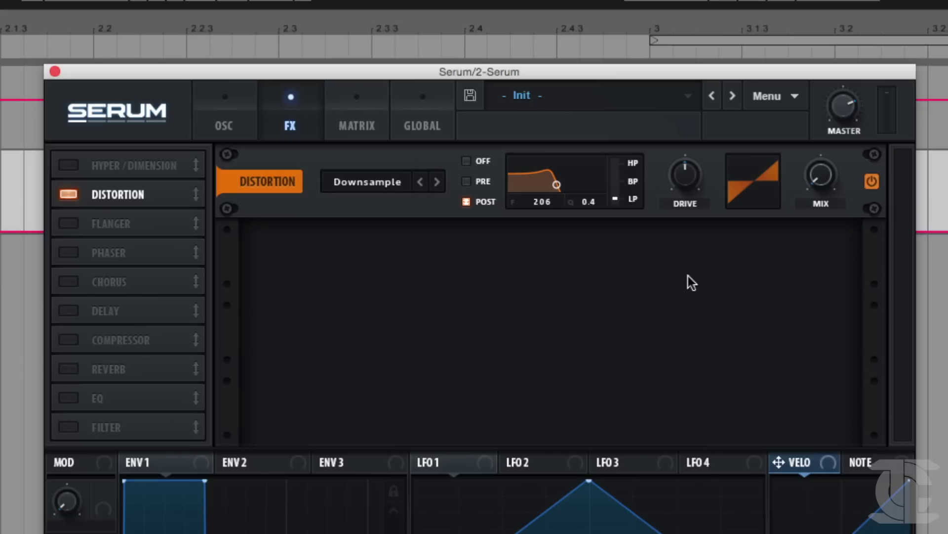
drag(557, 184, 550, 186)
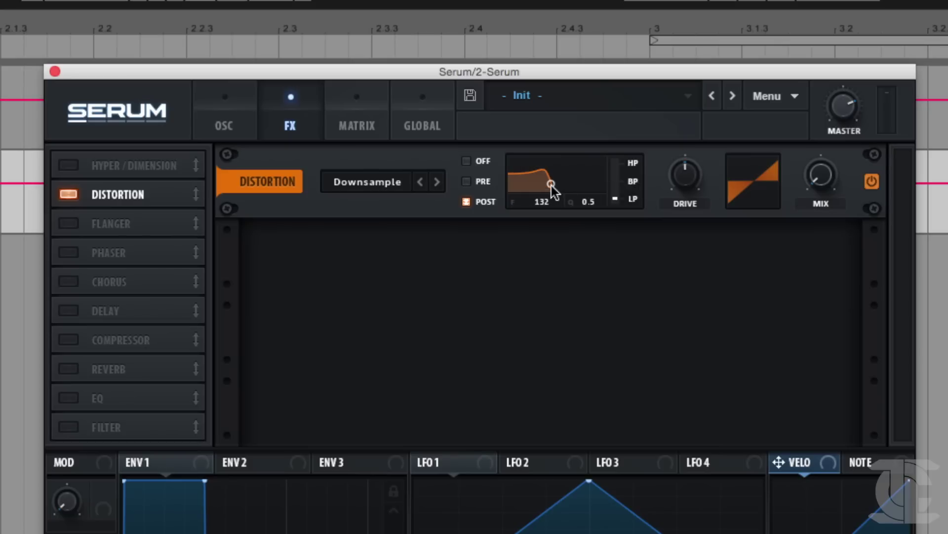
click(258, 133)
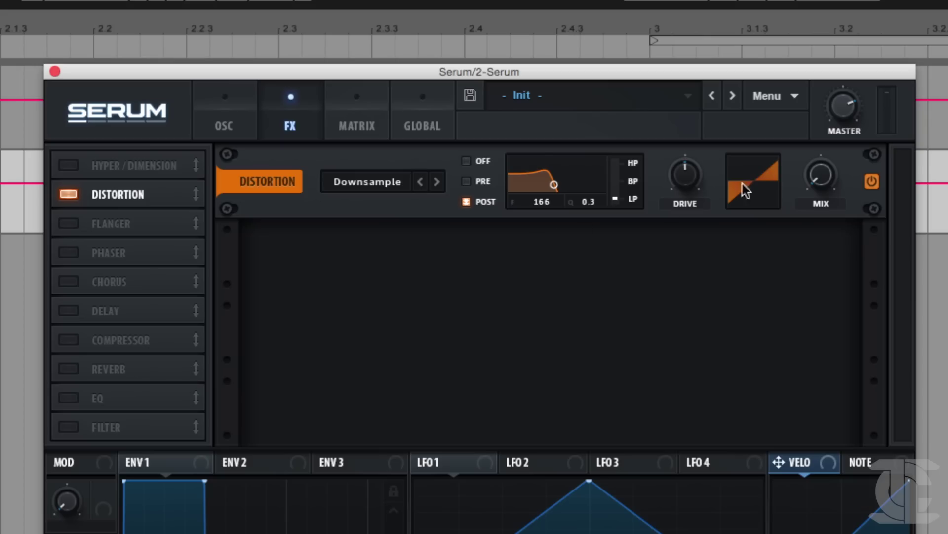
Step: Set the distortion mix to 50% and the low-pass filter to Pre at about 210 Hz with Q 0.7
drag(821, 175, 867, 107)
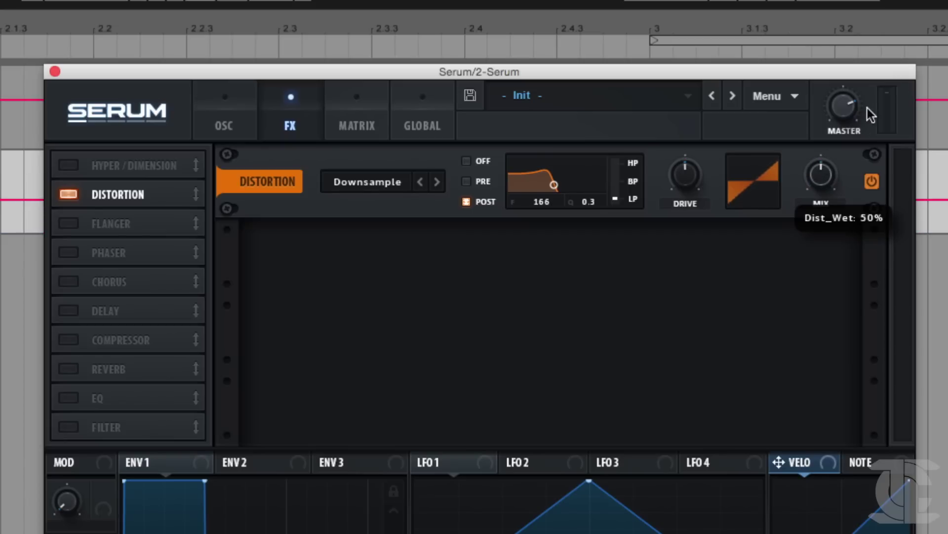
drag(551, 194, 567, 184)
mouse_move(804, 188)
mouse_down()
mouse_move(856, 134)
mouse_move(770, 207)
mouse_move(806, 174)
mouse_move(800, 179)
mouse_up()
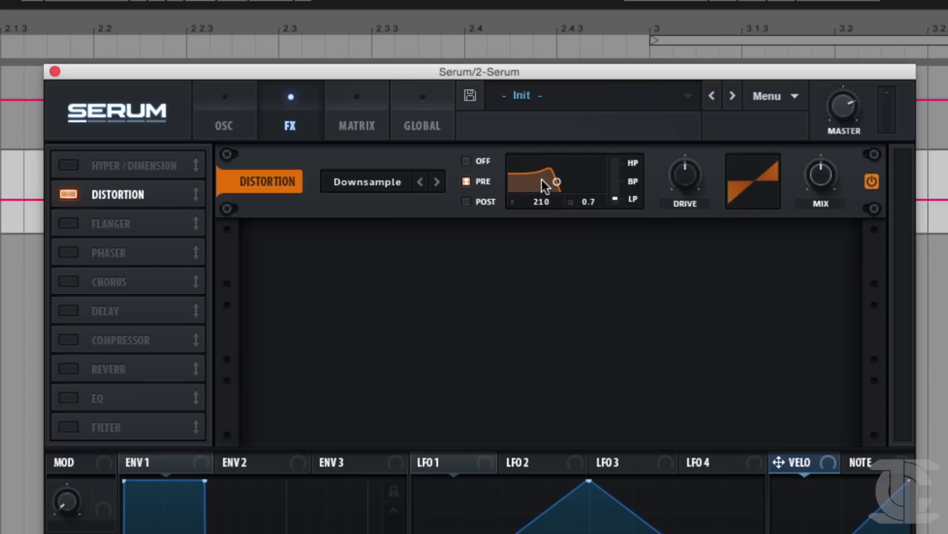
Step: Change the Pre filter to high-pass at about 647 Hz with Q 1.3 and raise the distortion mix to maximum
drag(557, 181, 567, 180)
drag(616, 197, 681, 117)
drag(567, 179, 580, 166)
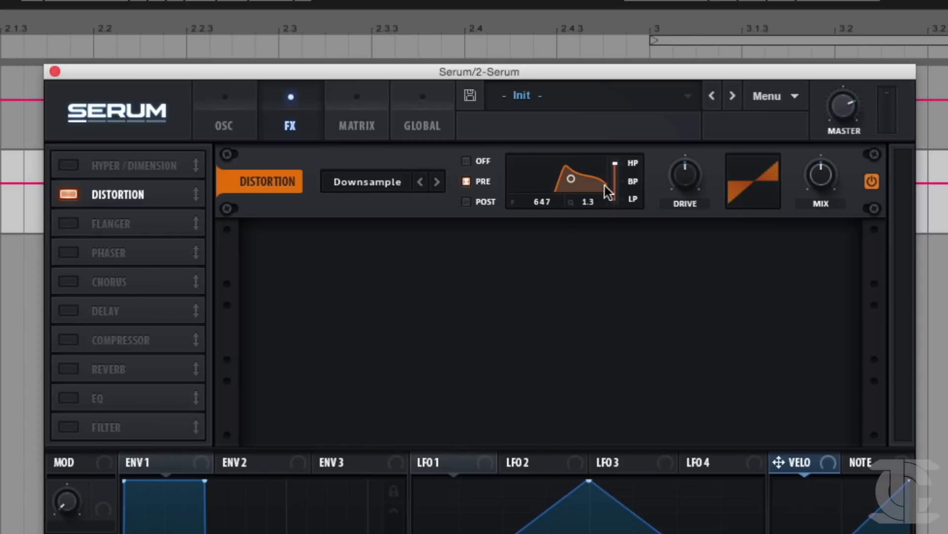
drag(808, 191, 857, 91)
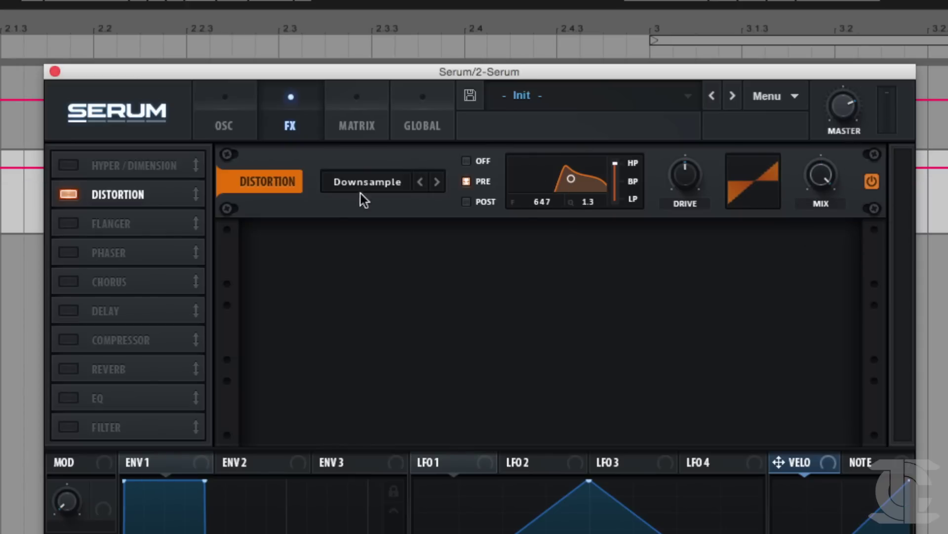
Step: Change the distortion type from Downsample to X-Shaper
click(389, 188)
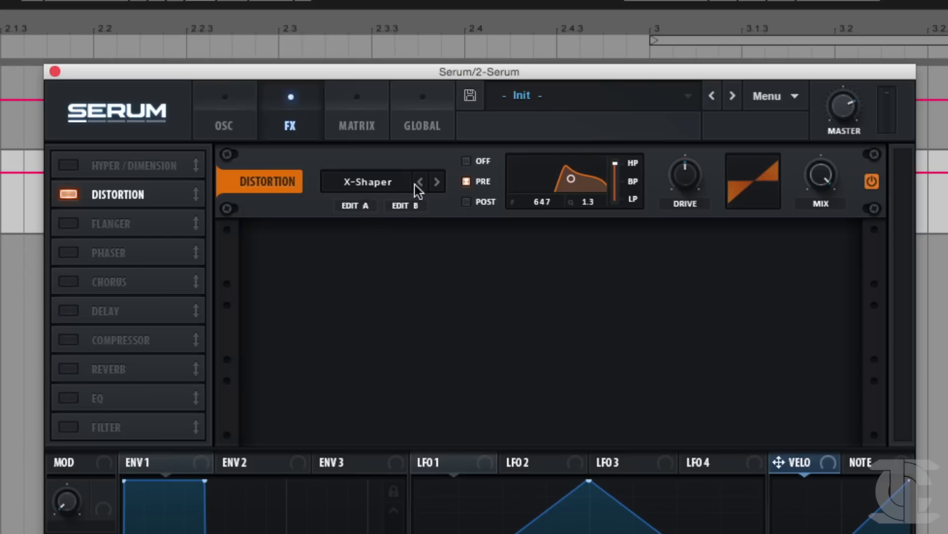
click(374, 181)
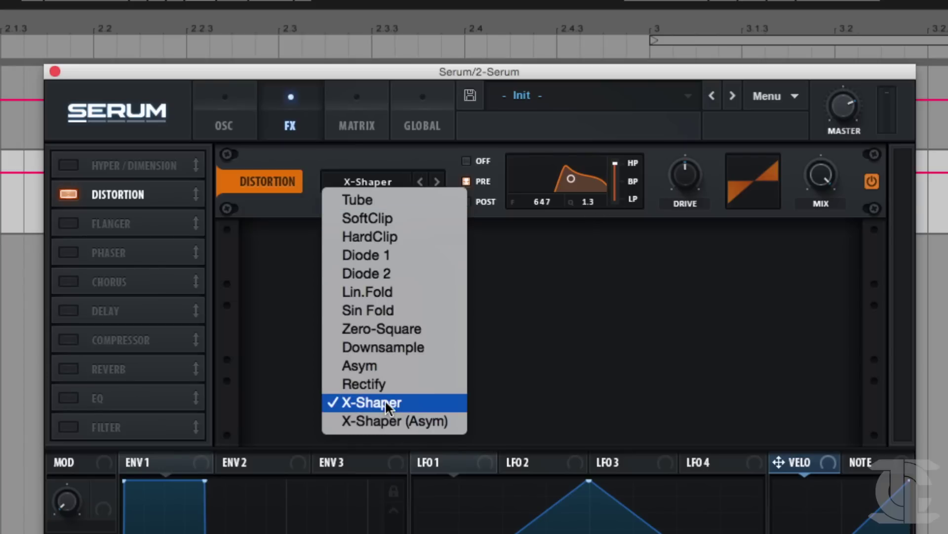
click(674, 331)
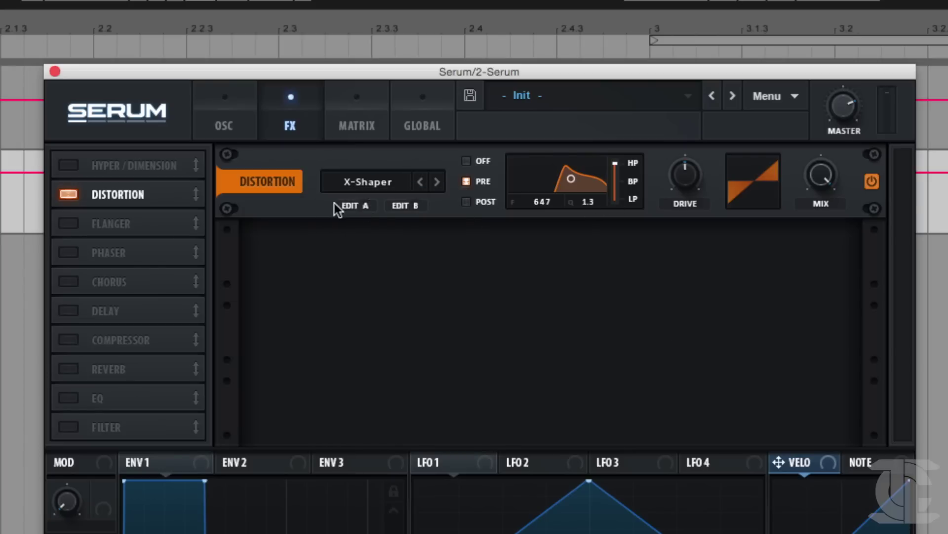
click(420, 182)
click(438, 182)
Step: Examine the Shaper A and Shaper B curve editors of the X-Shaper distortion and close them
click(366, 205)
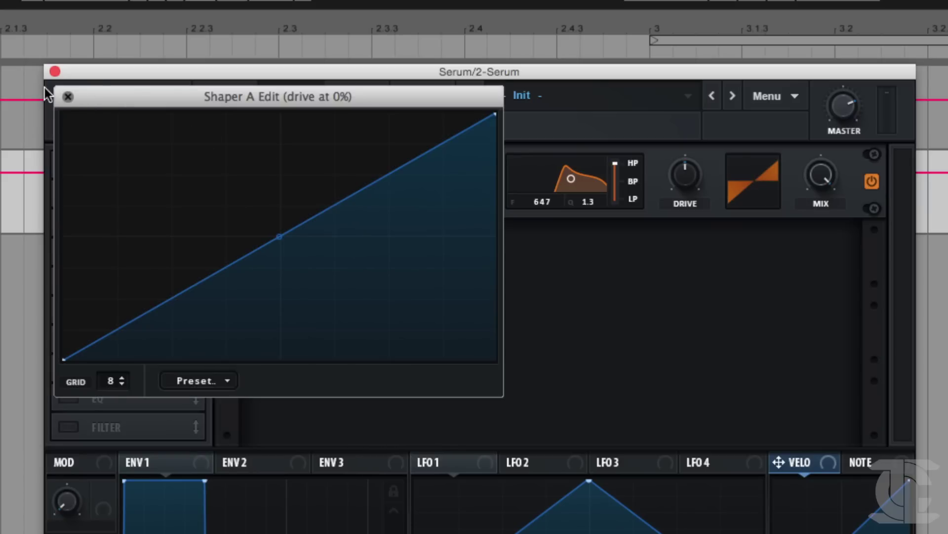
click(65, 98)
click(405, 207)
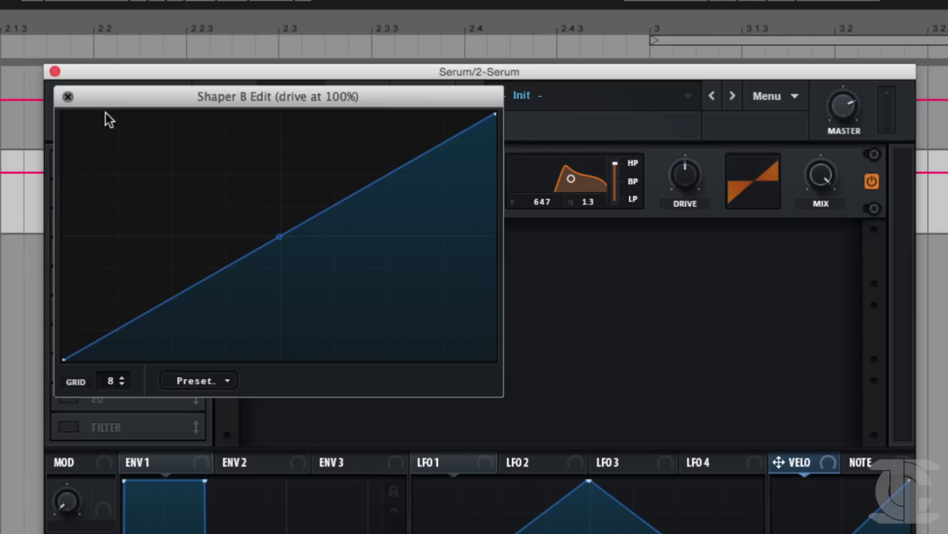
click(68, 97)
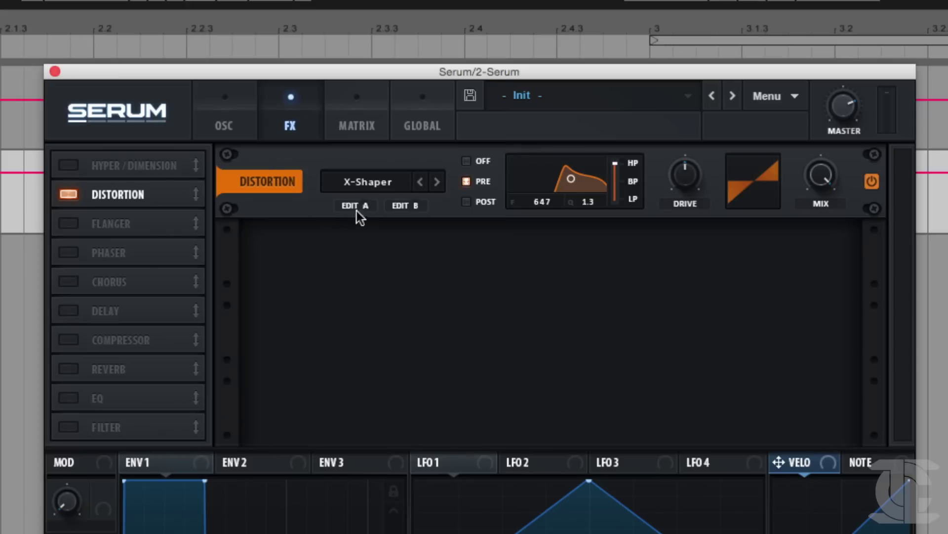
Step: Sweep the distortion Drive up and back down to minimum, and switch the distortion filter off
drag(702, 185, 636, 238)
drag(690, 181, 766, 5)
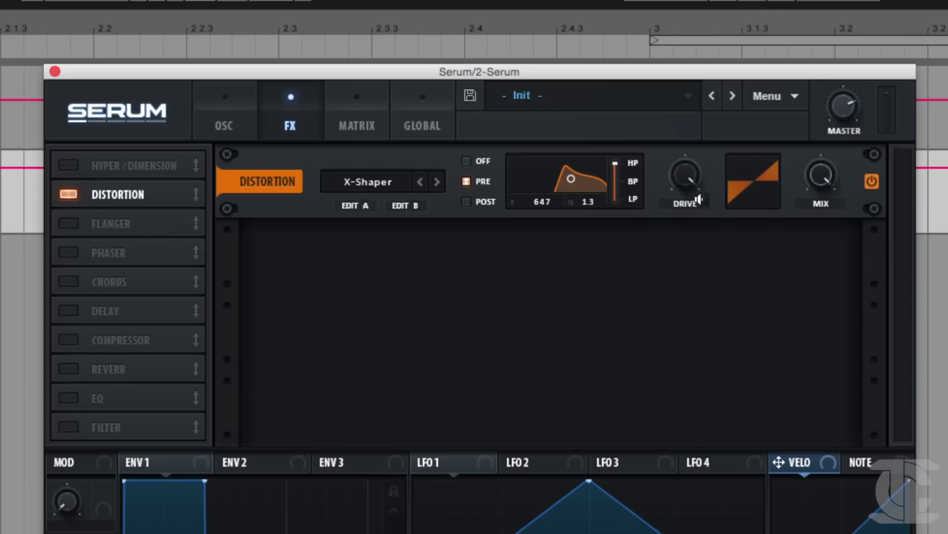
drag(694, 177, 585, 313)
drag(634, 217, 538, 278)
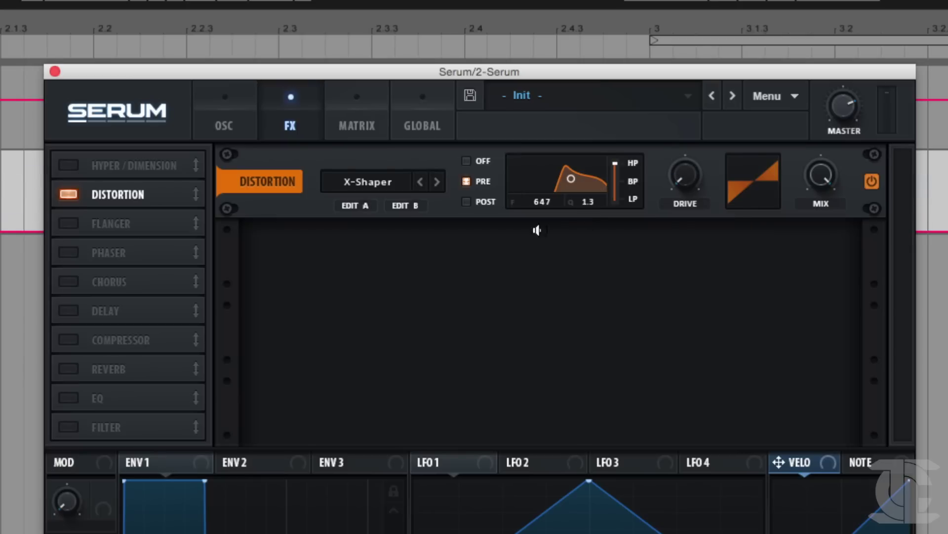
click(474, 168)
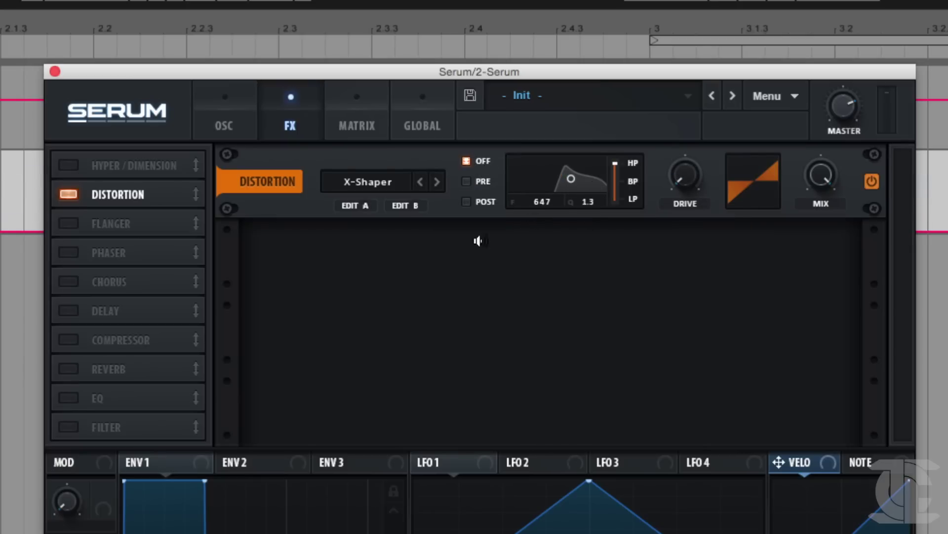
Step: Reshape the start of the Shaper B curve with a steep peak, dip and second peak, and raise Drive to maximum
click(413, 208)
drag(414, 210, 346, 212)
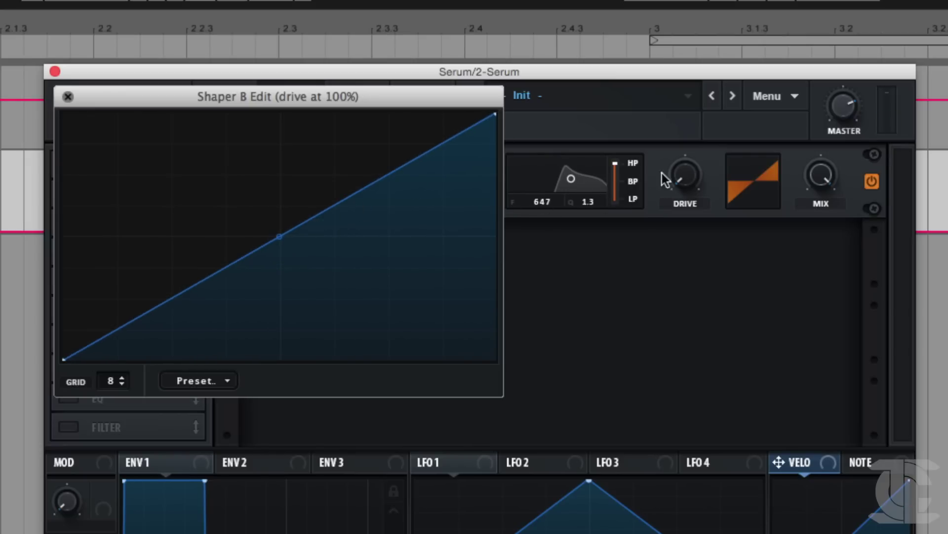
drag(672, 180, 373, 217)
drag(279, 237, 78, 129)
drag(112, 188, 91, 321)
double_click(114, 155)
drag(113, 148, 109, 142)
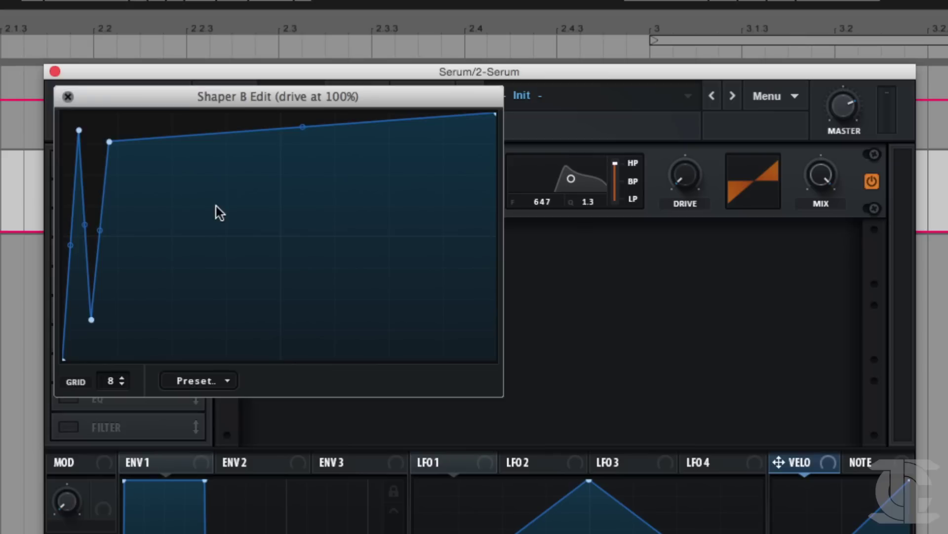
drag(692, 183, 776, 37)
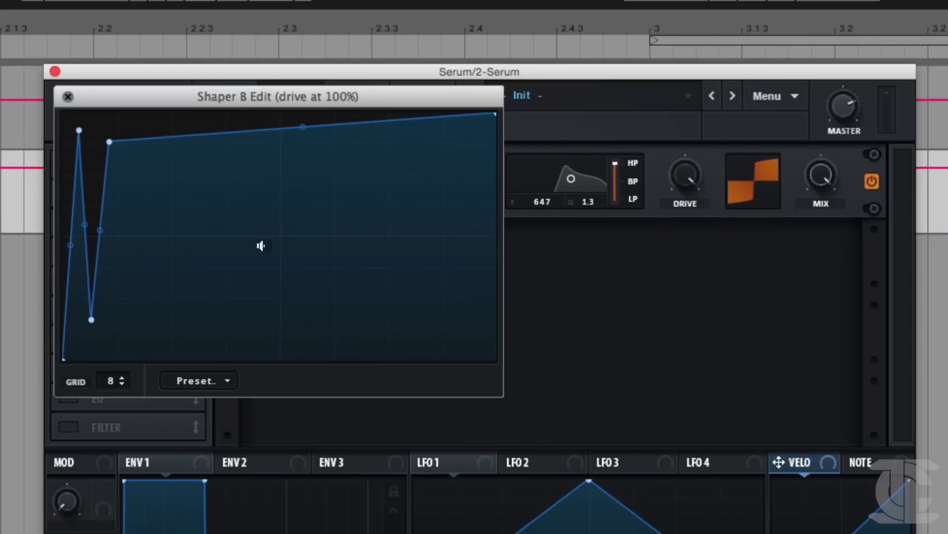
Step: Extend the Shaper B zigzag with a low point, a high point and another low point, and close its editor
double_click(206, 249)
drag(207, 250, 161, 311)
double_click(271, 178)
drag(272, 177, 221, 142)
double_click(303, 245)
drag(303, 245, 299, 298)
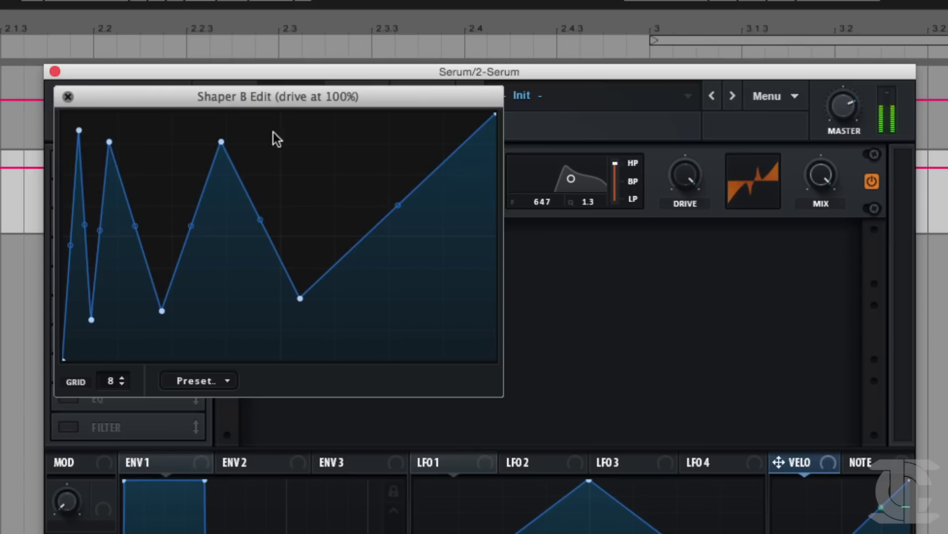
click(68, 97)
Step: Reshape the Shaper A curve with a peak, a dip and a rise near its start, and close its editor
click(320, 205)
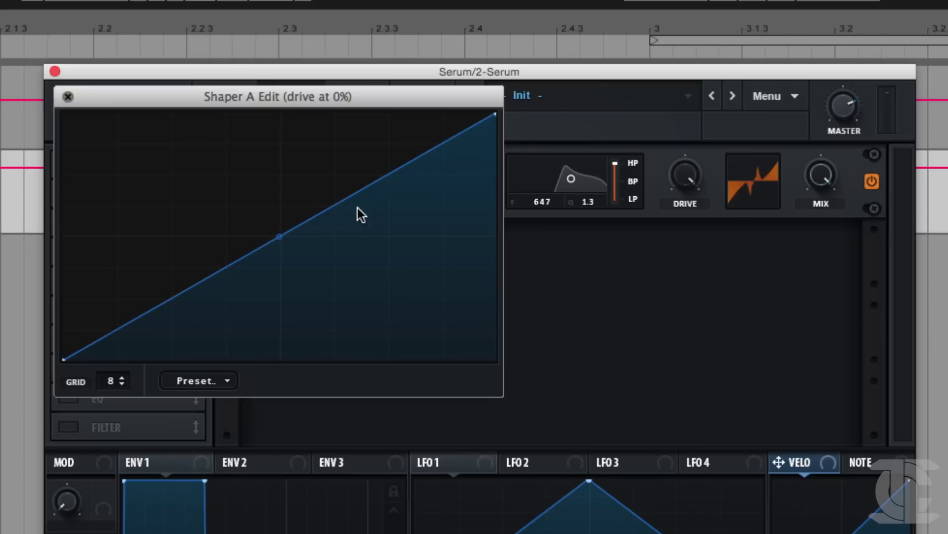
drag(194, 262, 97, 149)
drag(114, 203, 149, 197)
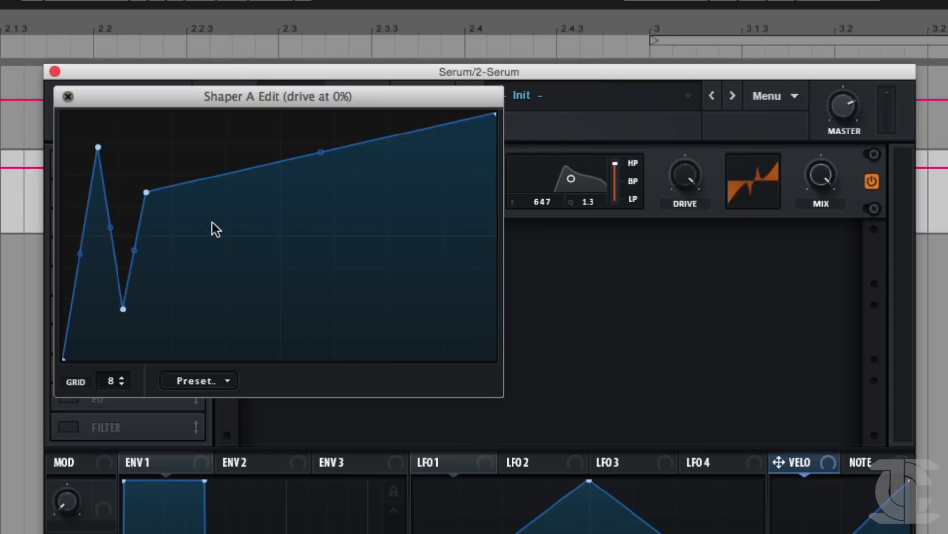
click(68, 97)
Step: Turn the distortion Drive down to minimum and assign LFO 1 to modulate it
drag(689, 177, 582, 293)
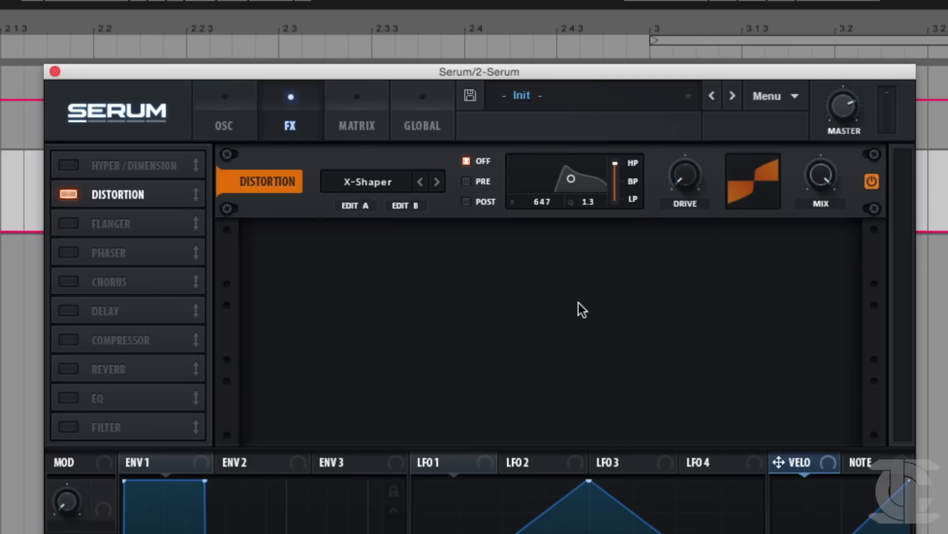
drag(452, 471, 686, 165)
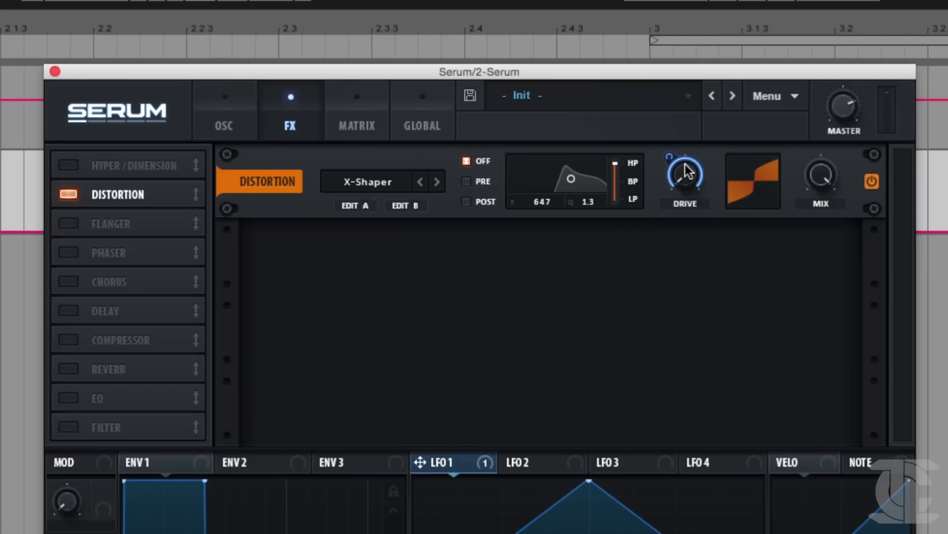